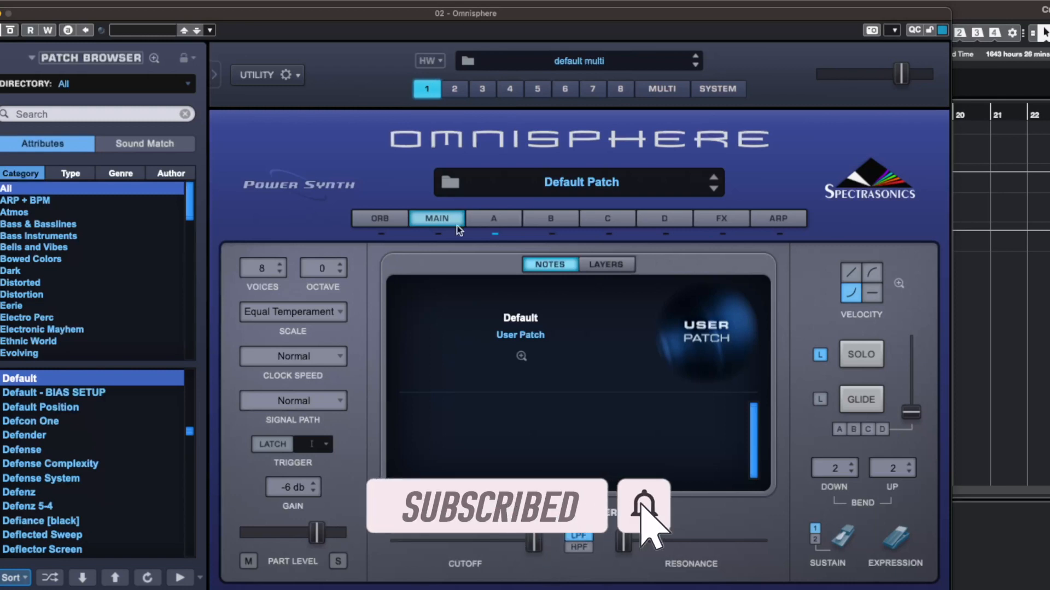
Enable layers B and C of the patch and set layer C's pitch transpose to 0.
click(553, 235)
click(614, 234)
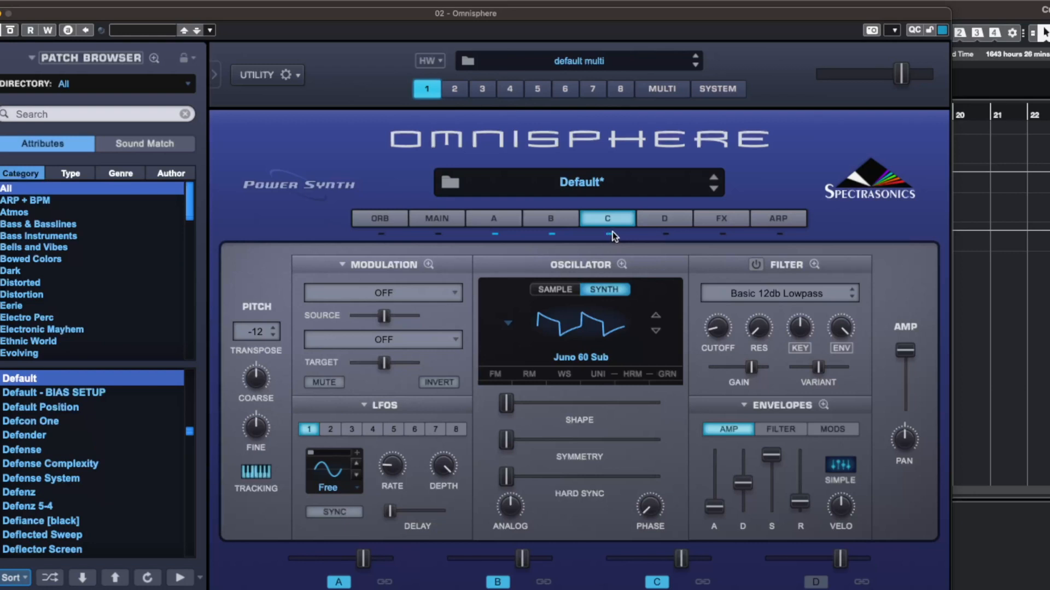
click(255, 335)
click(265, 152)
Set the patch's octave to -1 and its signal path to Shared.
click(445, 221)
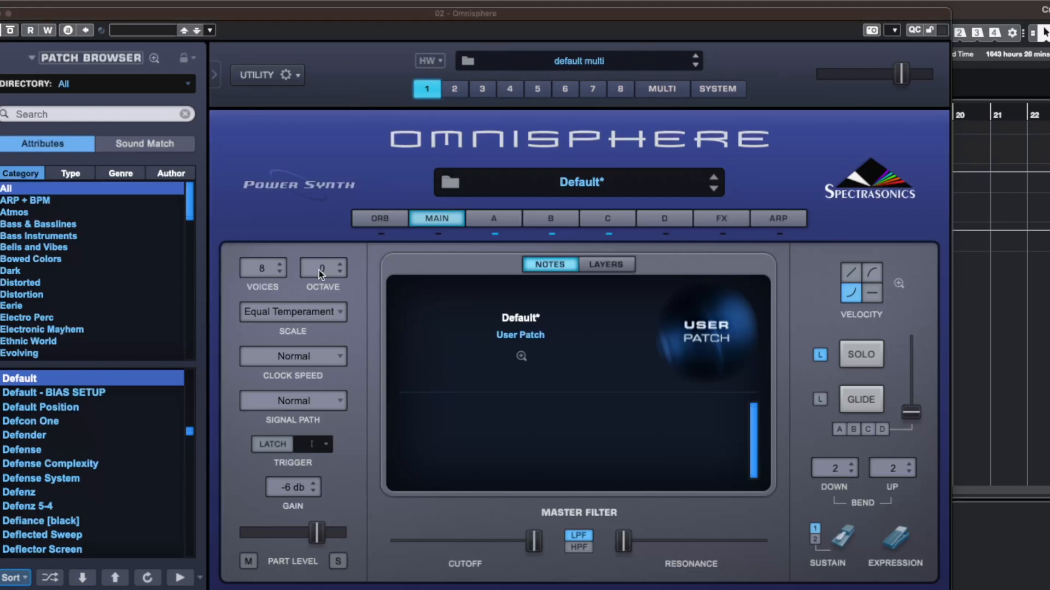
click(340, 273)
click(315, 402)
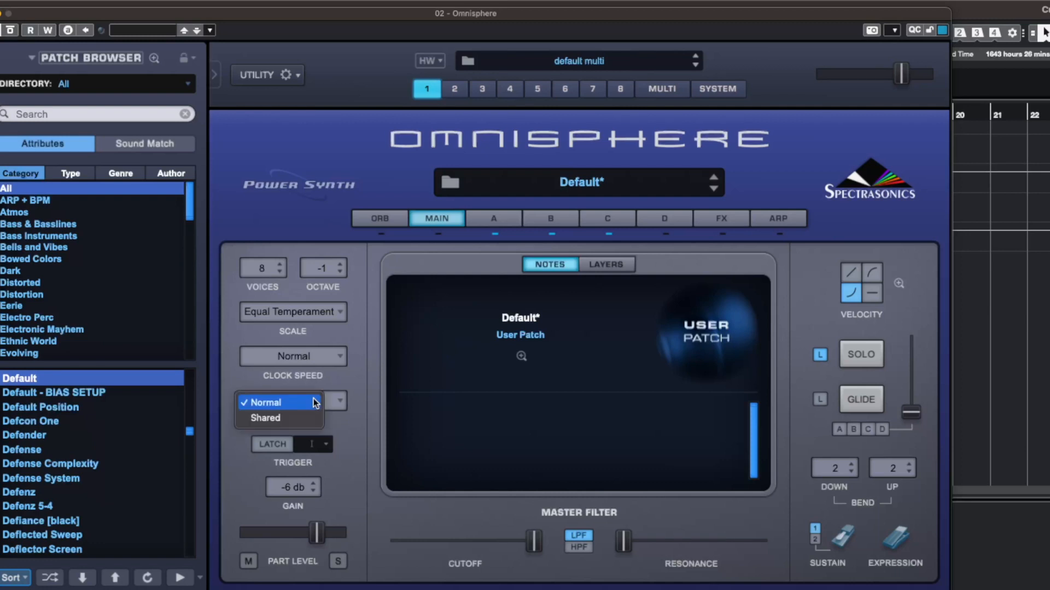
click(294, 416)
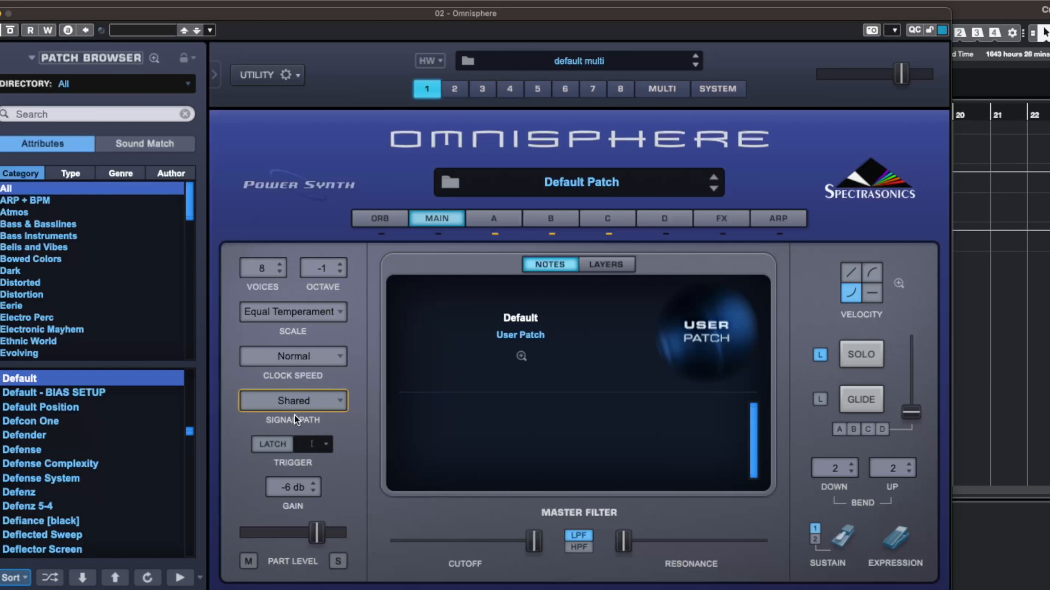
Set the synth oscillator waveform of layers A, B and C to SawSquare Fat.
click(506, 226)
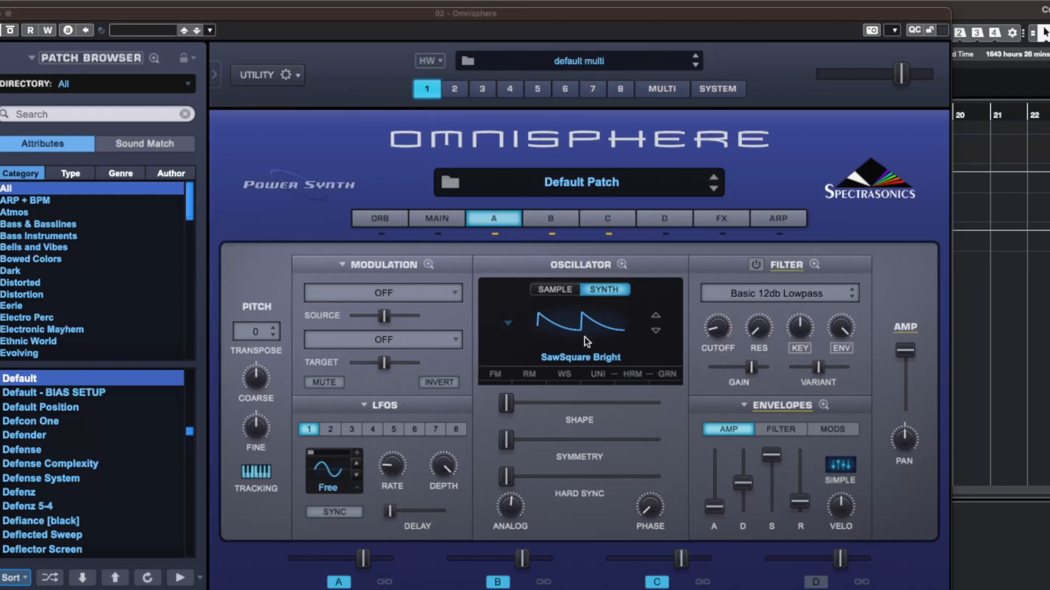
click(589, 324)
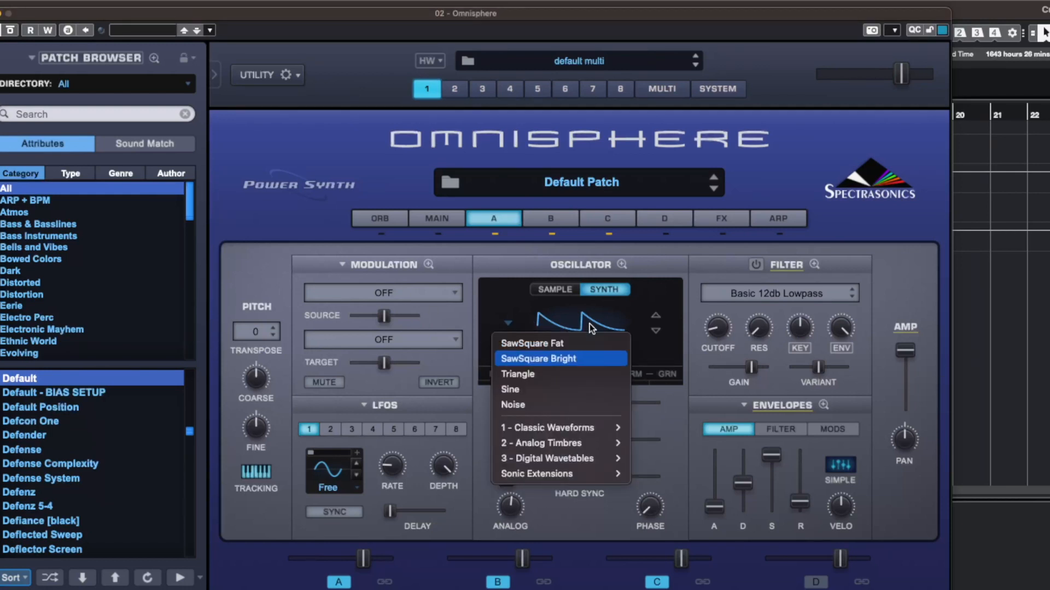
click(566, 343)
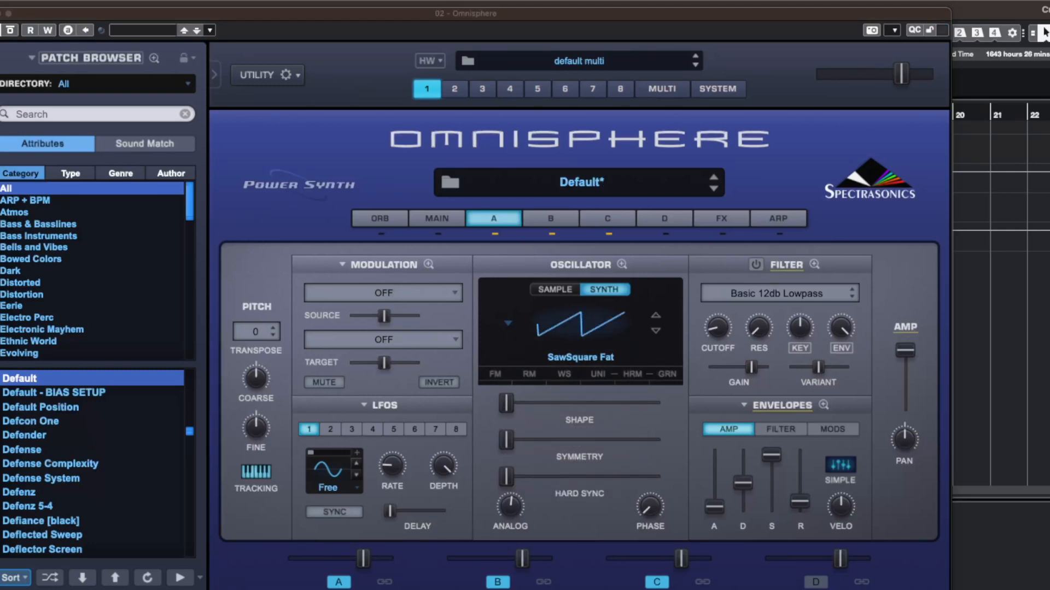
click(567, 220)
click(580, 327)
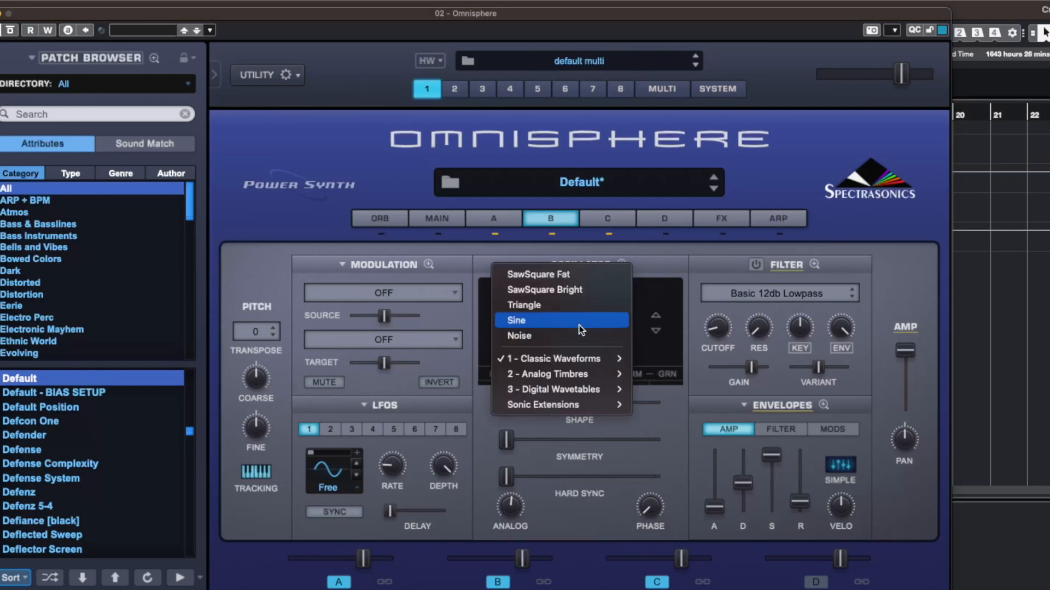
click(562, 276)
click(609, 219)
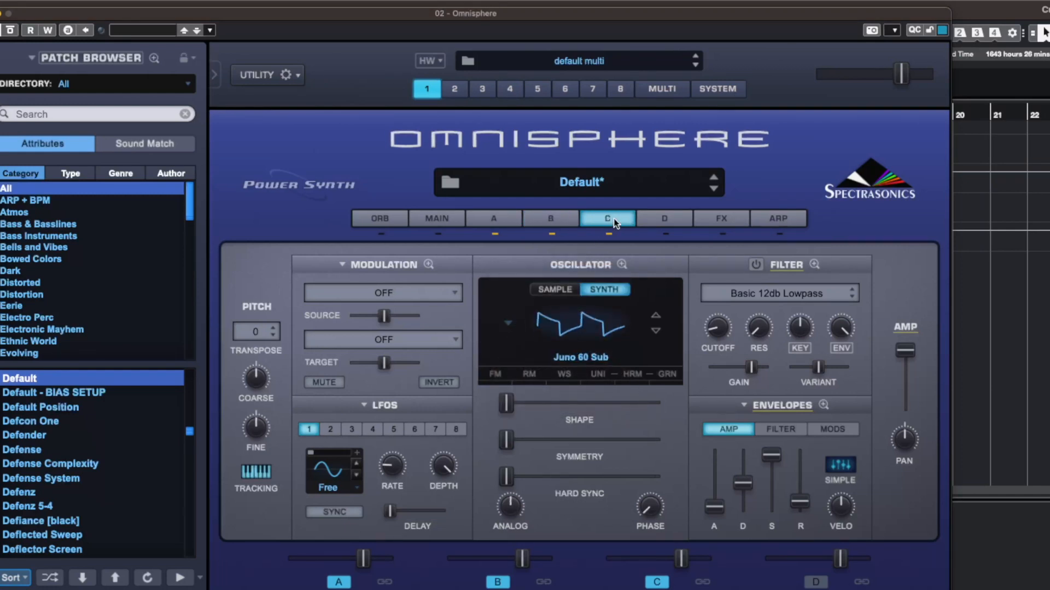
click(582, 324)
click(549, 275)
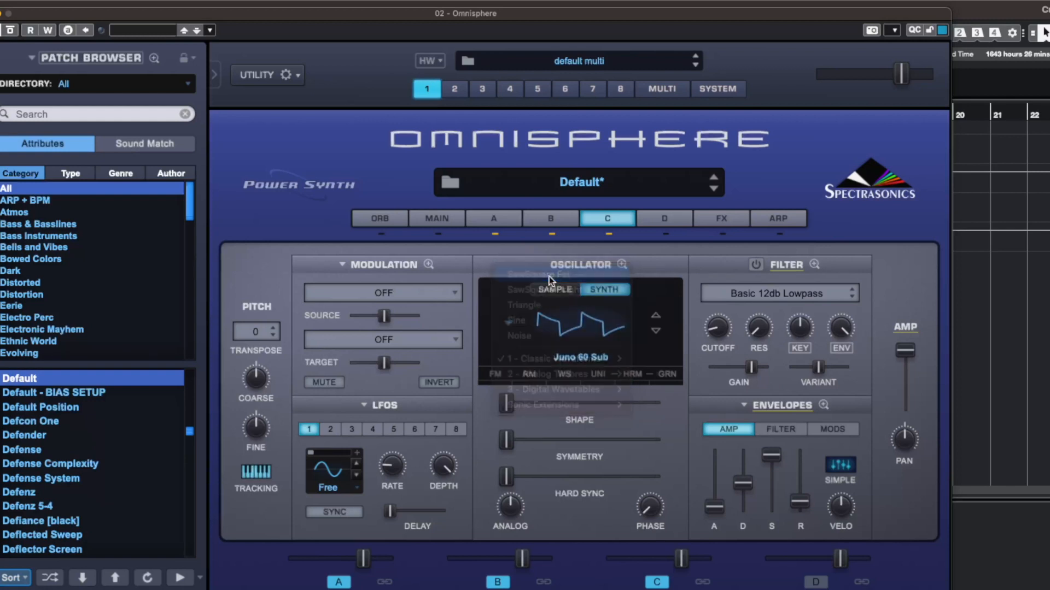
Slightly detune layers B and C with their fine pitch, layer C by about 9 cents.
click(490, 223)
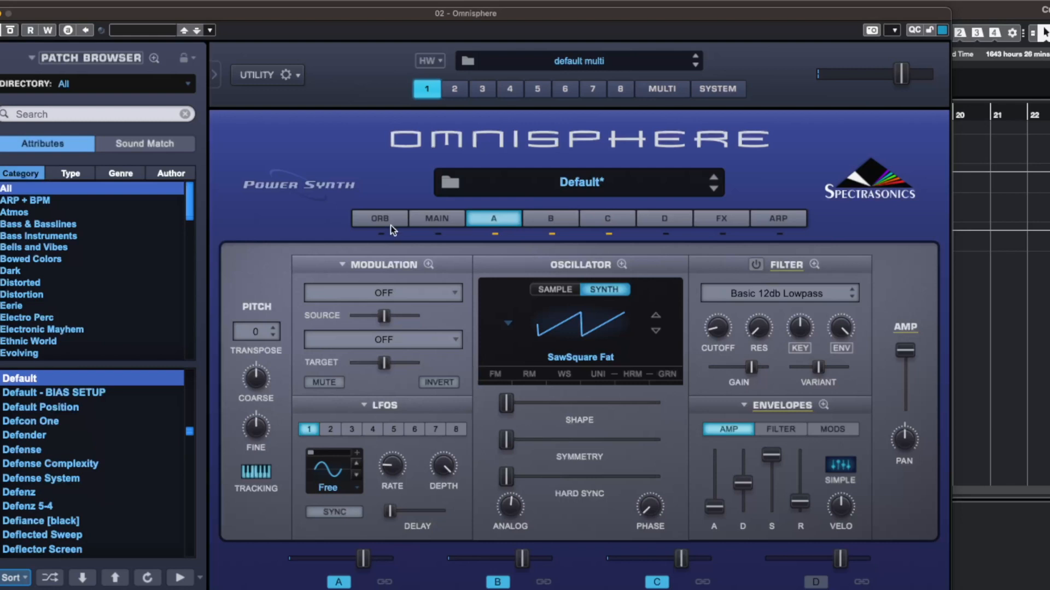
click(555, 220)
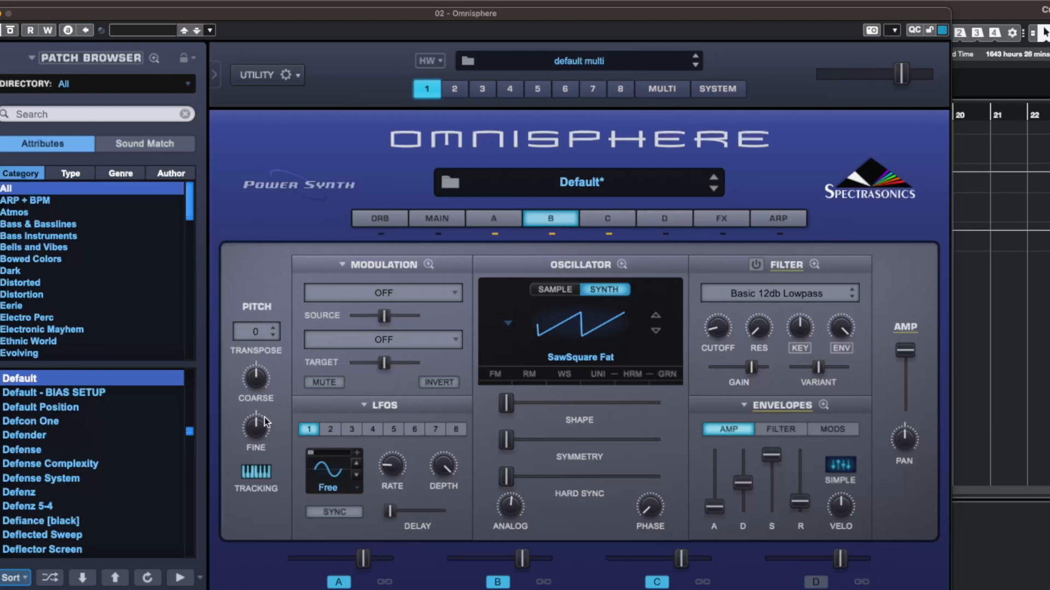
drag(256, 425, 257, 426)
click(611, 219)
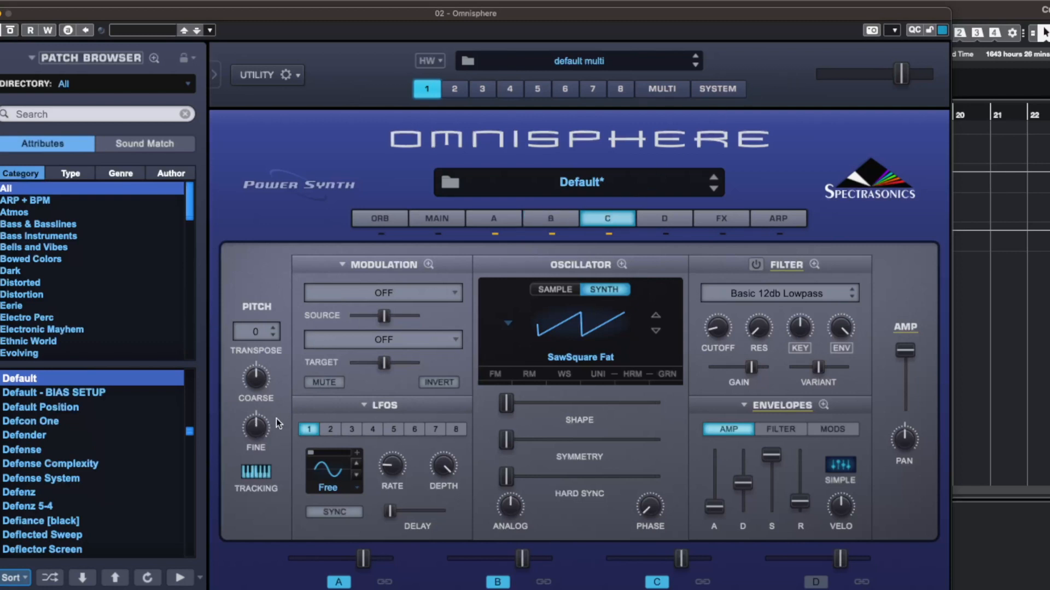
drag(257, 432, 260, 427)
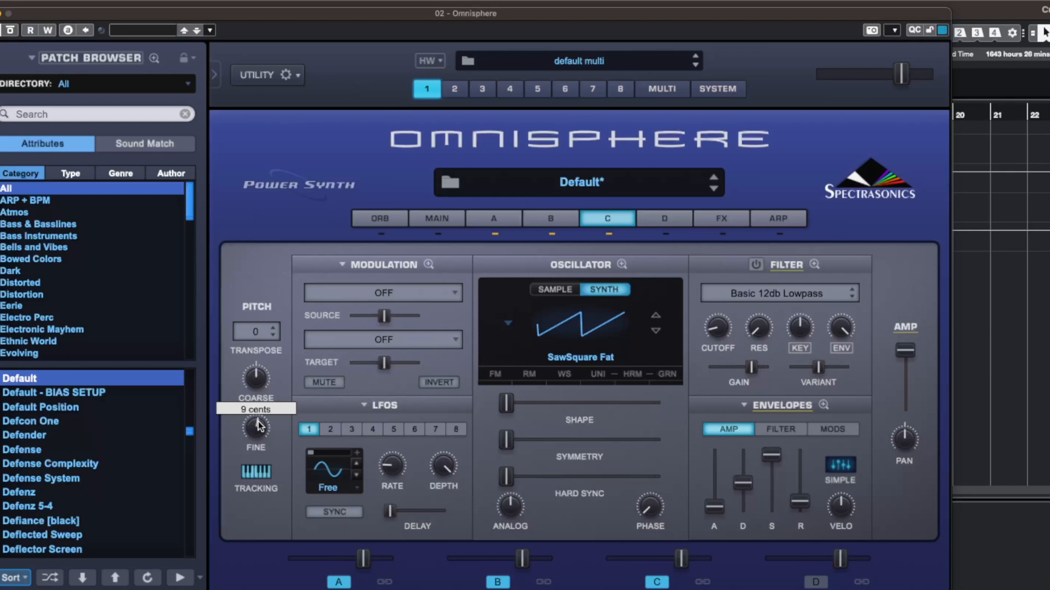
drag(260, 426, 260, 427)
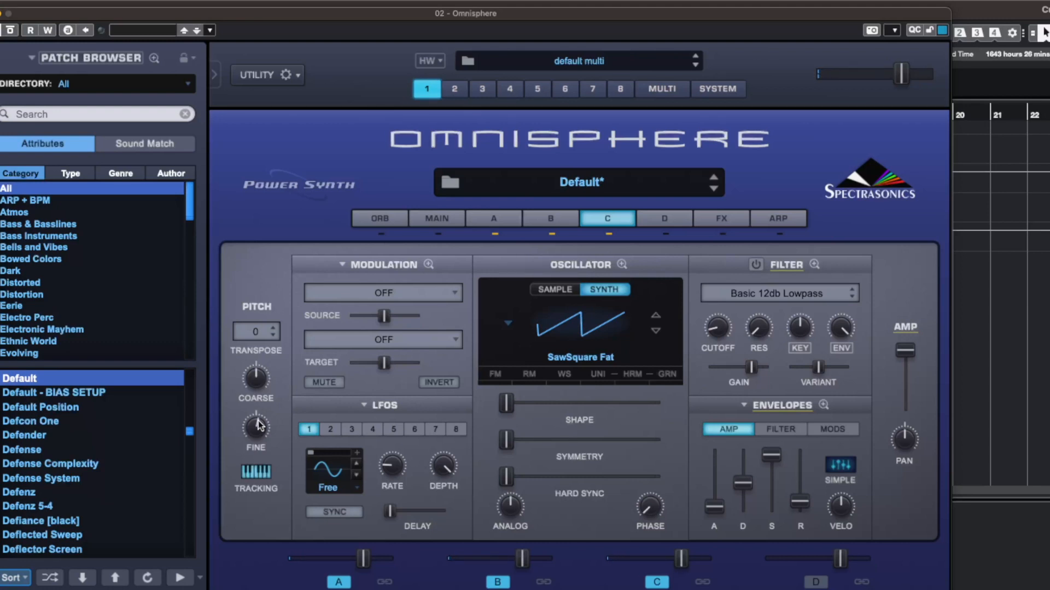
Modulate layer A's fine pitch with an LFO at a rate of about 0.12 Hz and reduced depth.
click(499, 220)
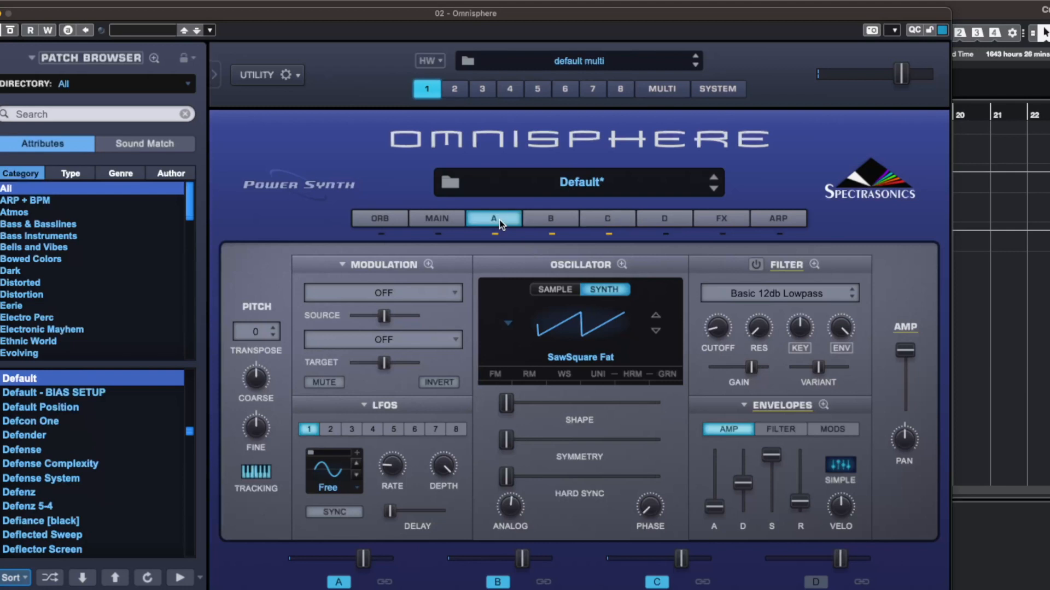
right_click(257, 428)
mouse_move(314, 462)
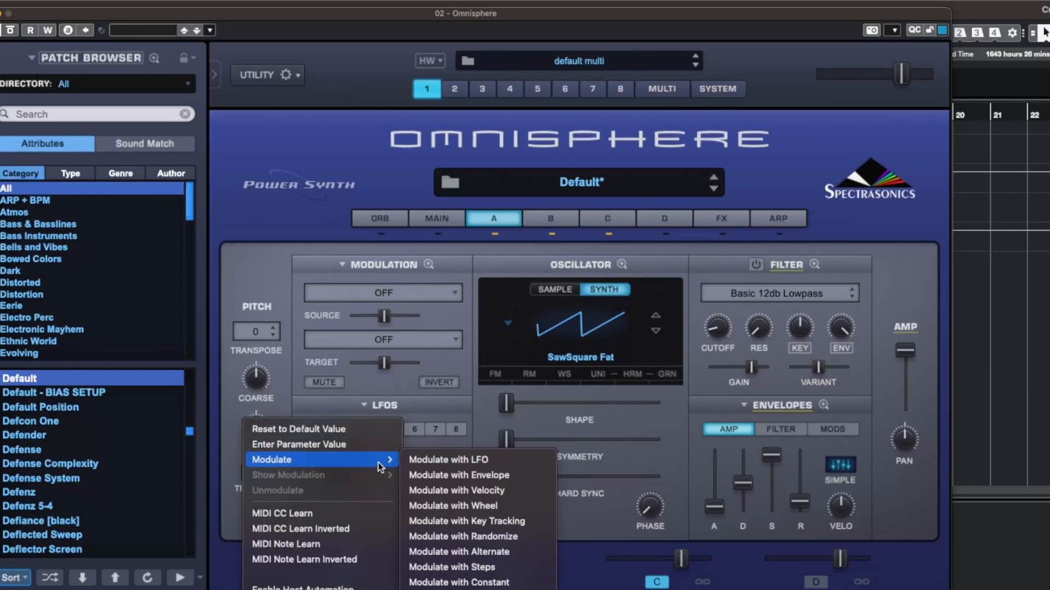
click(487, 464)
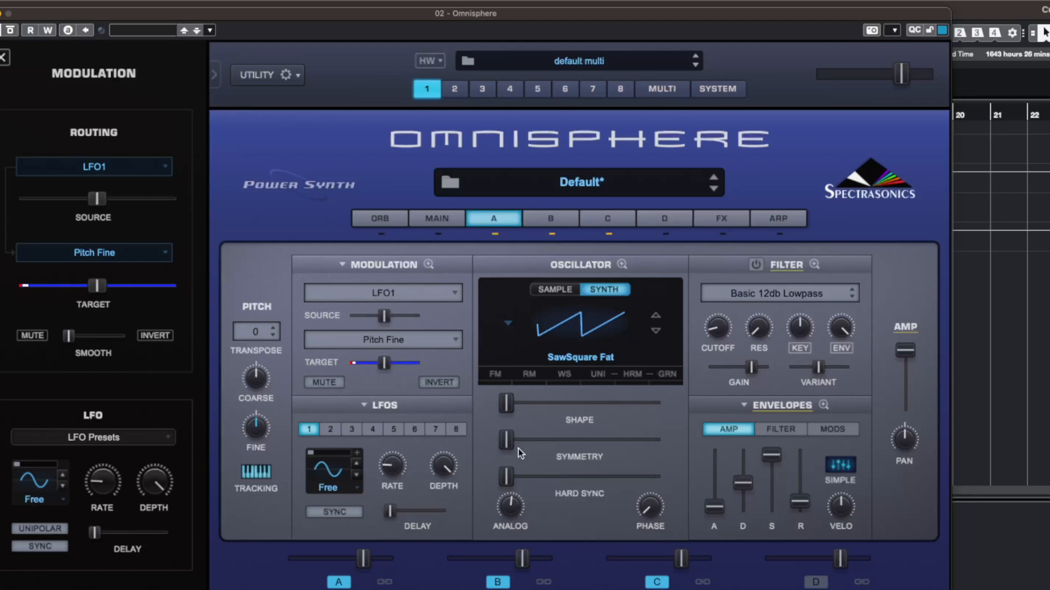
drag(405, 467, 393, 473)
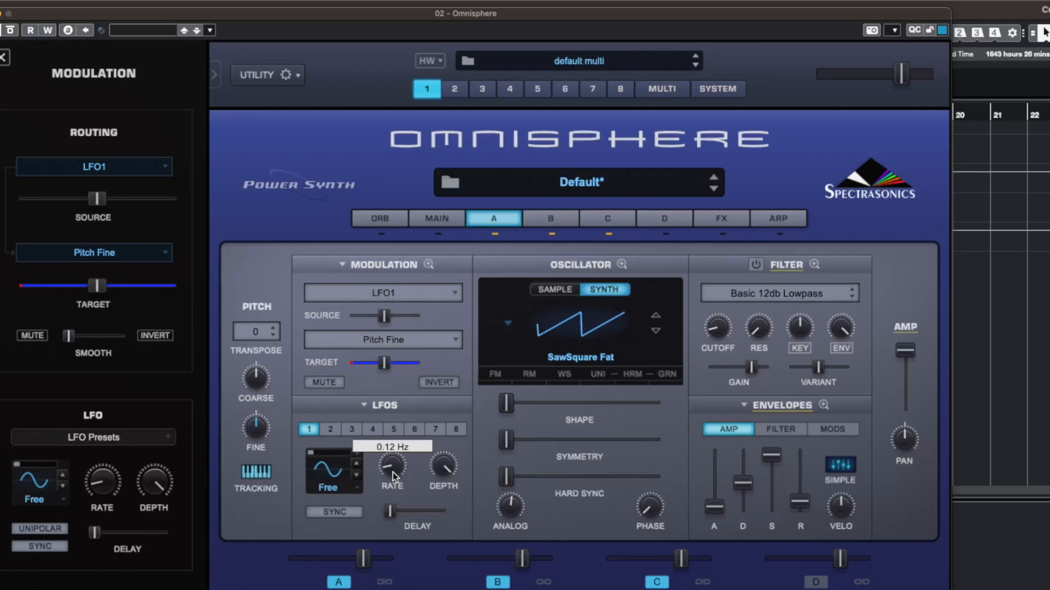
drag(460, 471, 460, 495)
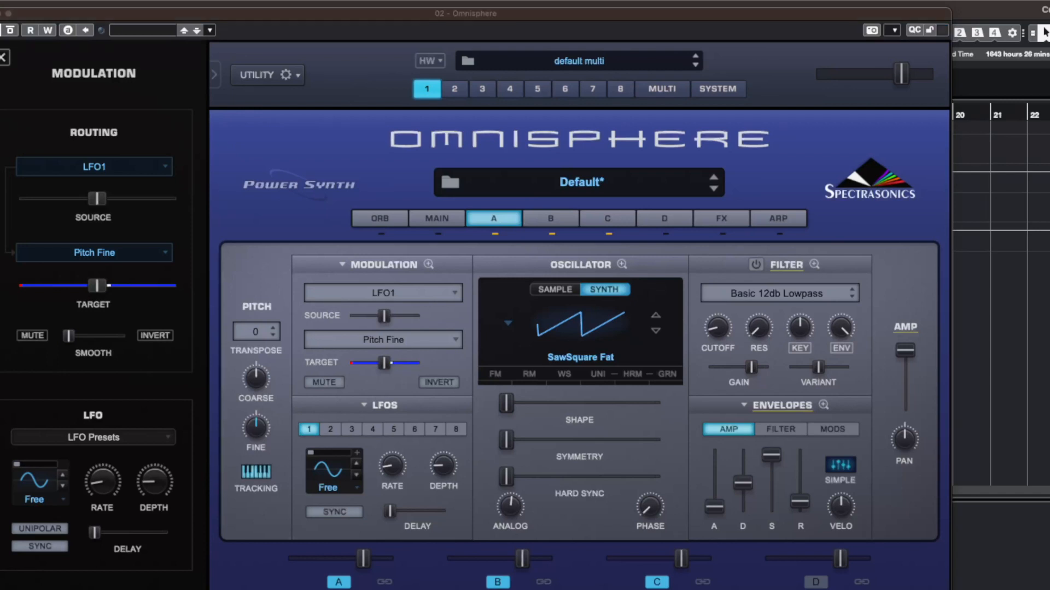
Enable the shared filter, raise its cutoff above 3.29 kHz and set key tracking to about 0.78.
click(757, 266)
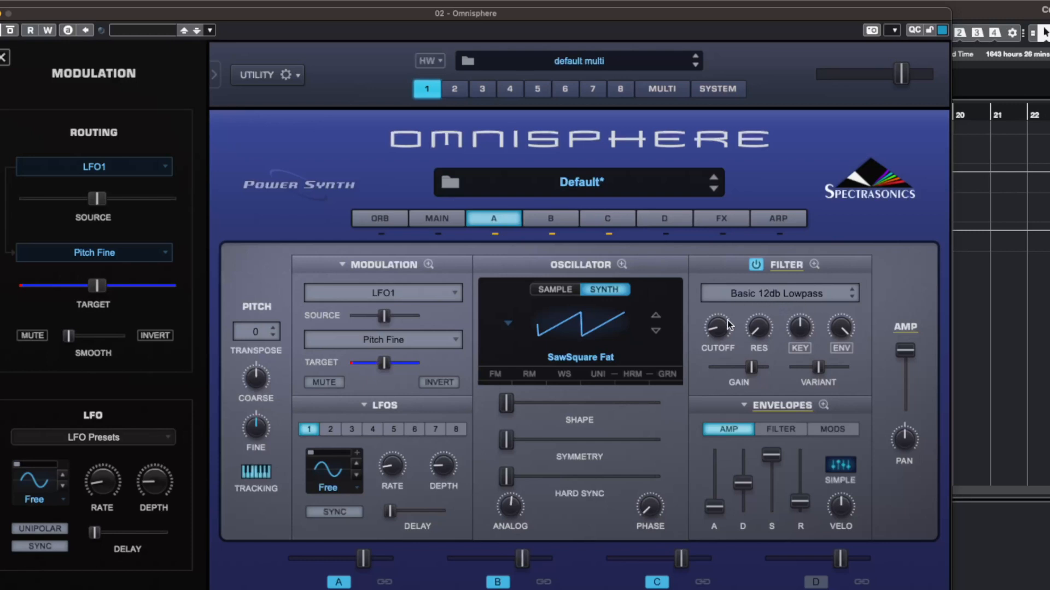
mouse_move(722, 328)
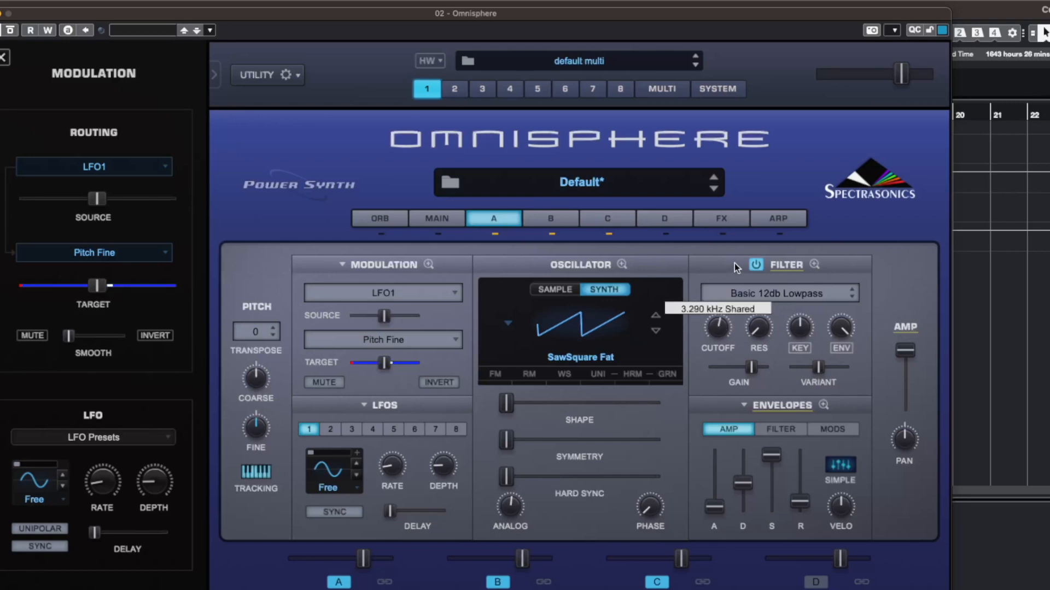
drag(736, 255, 736, 245)
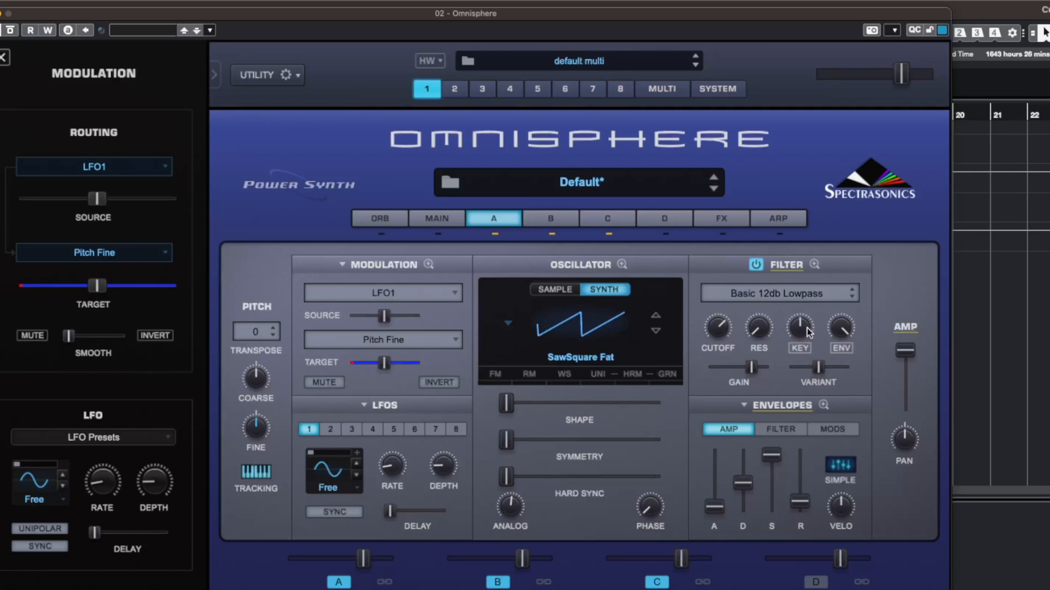
drag(801, 333, 805, 306)
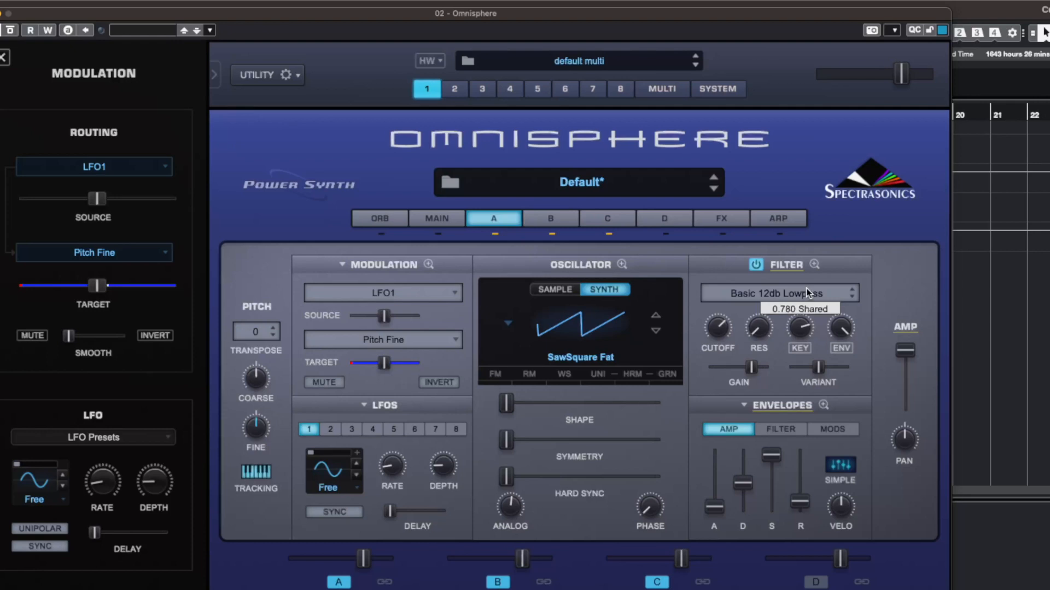
drag(808, 292, 807, 293)
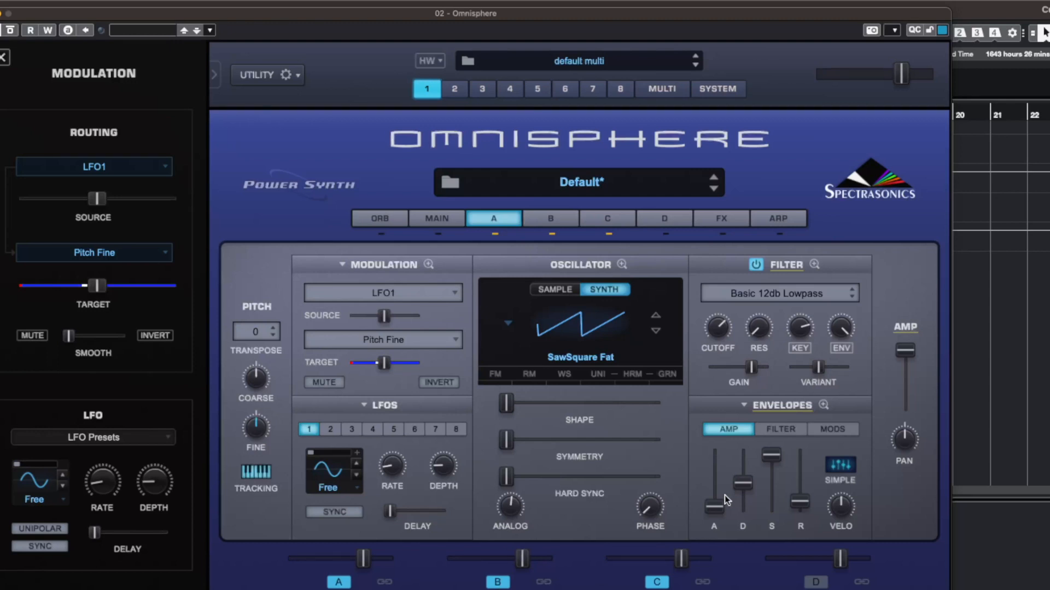
Shape the amp envelope with an attack of about 0.22 seconds, lower sustain, slightly adjusted decay and a longer release.
drag(718, 514, 718, 500)
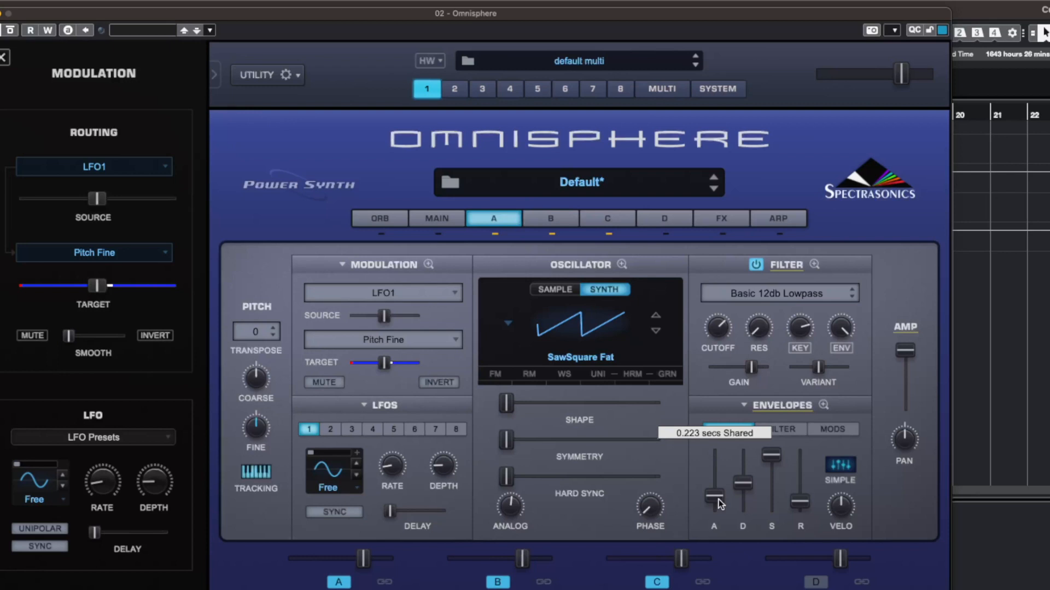
mouse_move(772, 457)
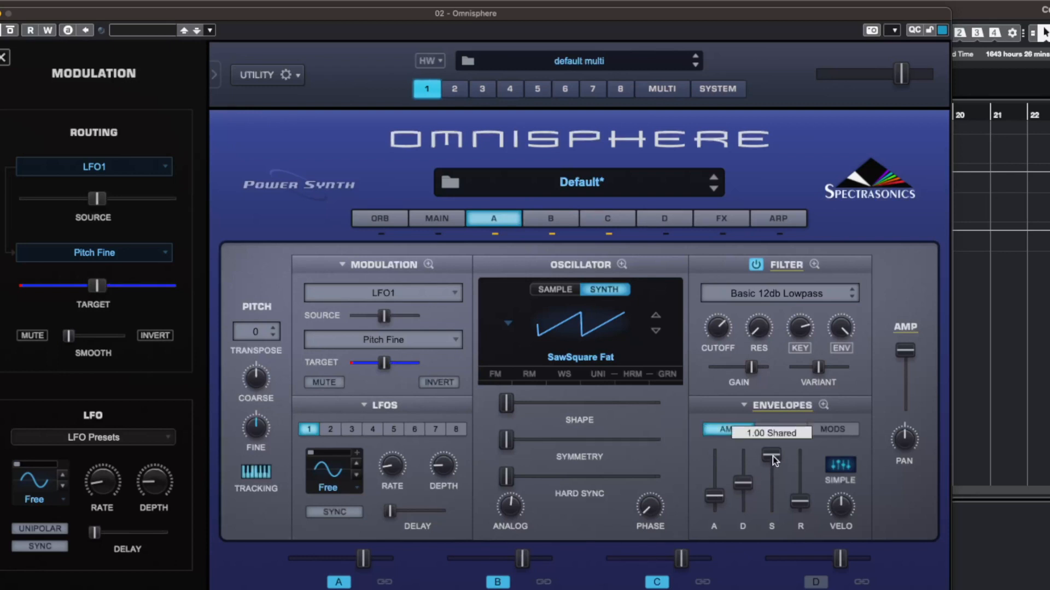
drag(774, 472, 774, 477)
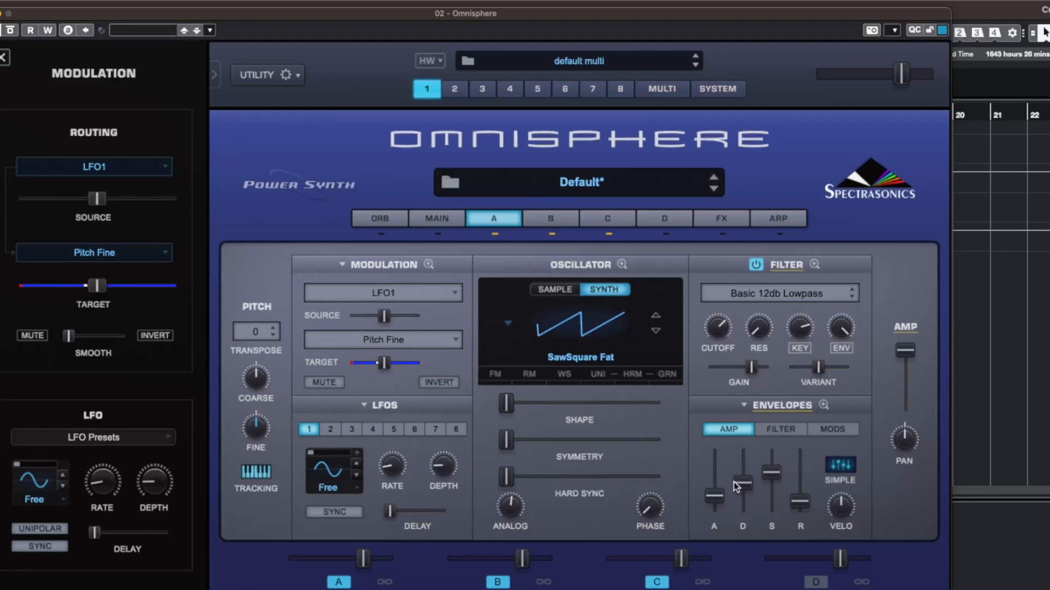
drag(735, 481, 734, 484)
drag(802, 502, 803, 491)
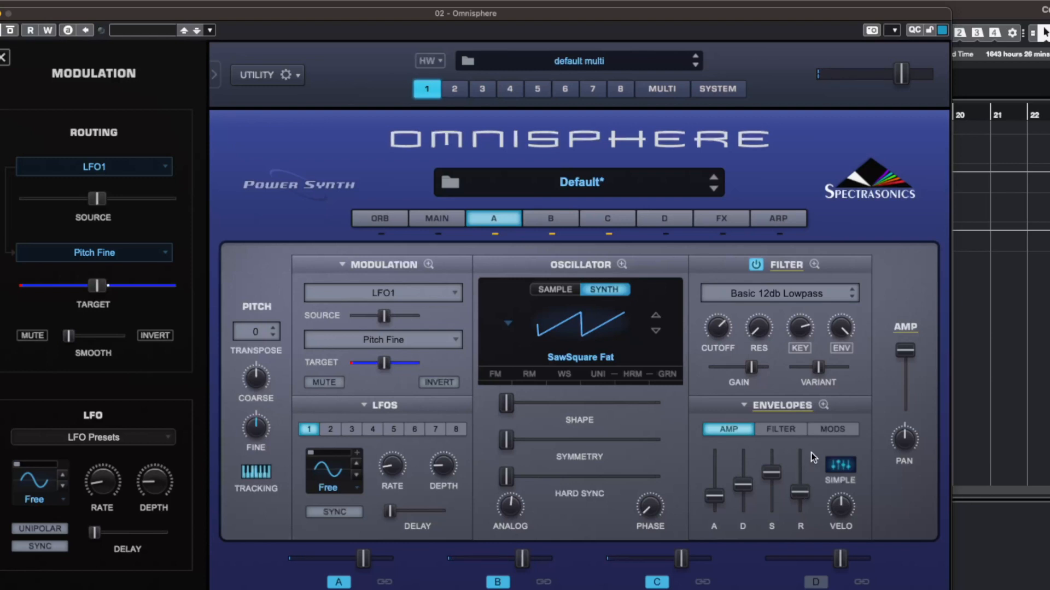
Turn down the velocity sensitivity of the filter envelope.
click(793, 429)
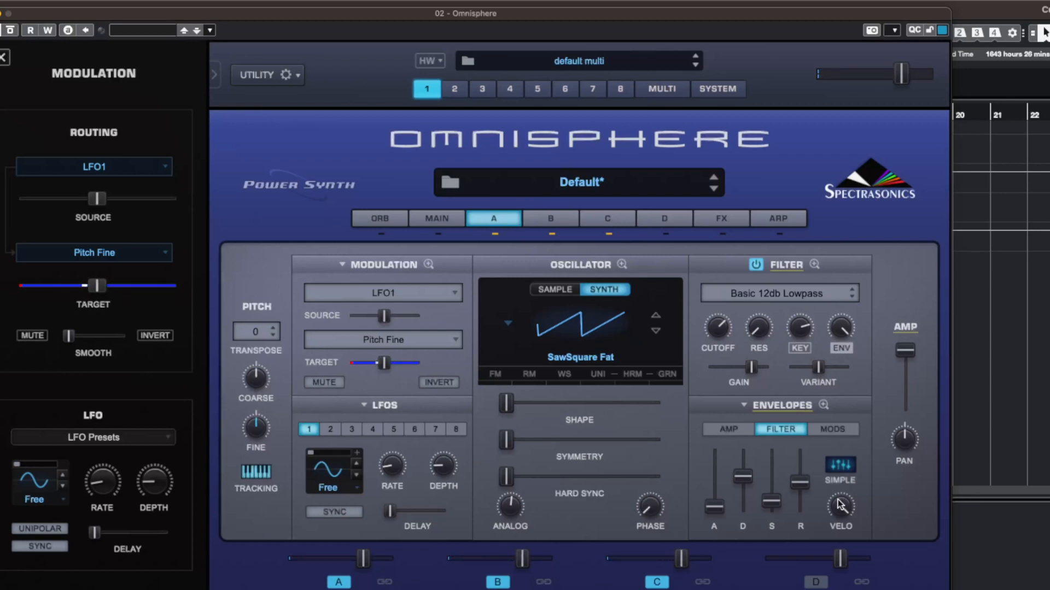
drag(842, 508, 841, 589)
key(super+Tab)
Add a BPM Delay X2 to the first slot of the common effects rack and slightly lower its mix.
click(717, 214)
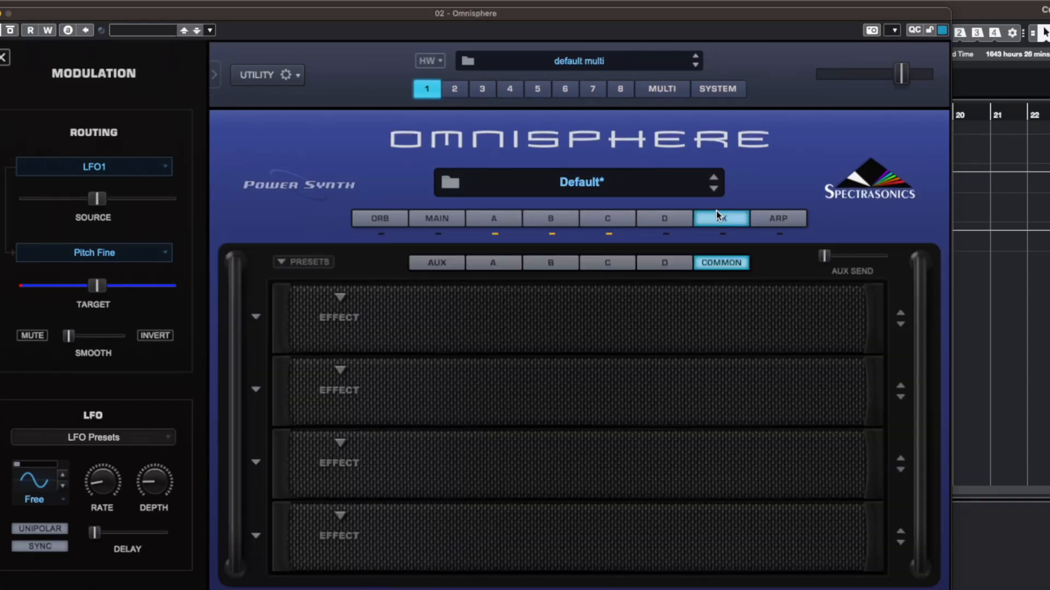
click(337, 297)
mouse_move(387, 434)
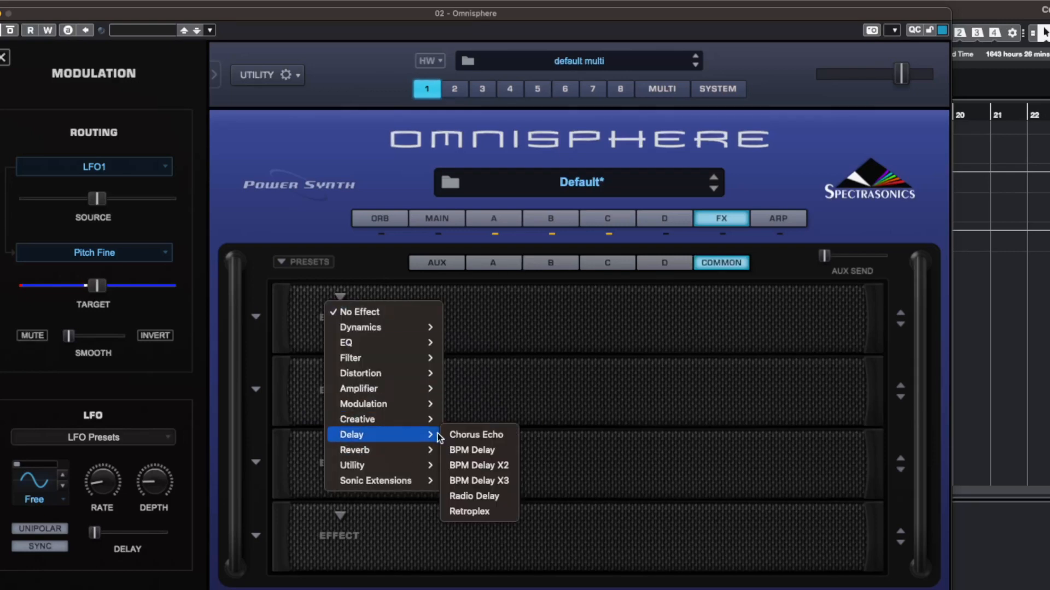
click(506, 470)
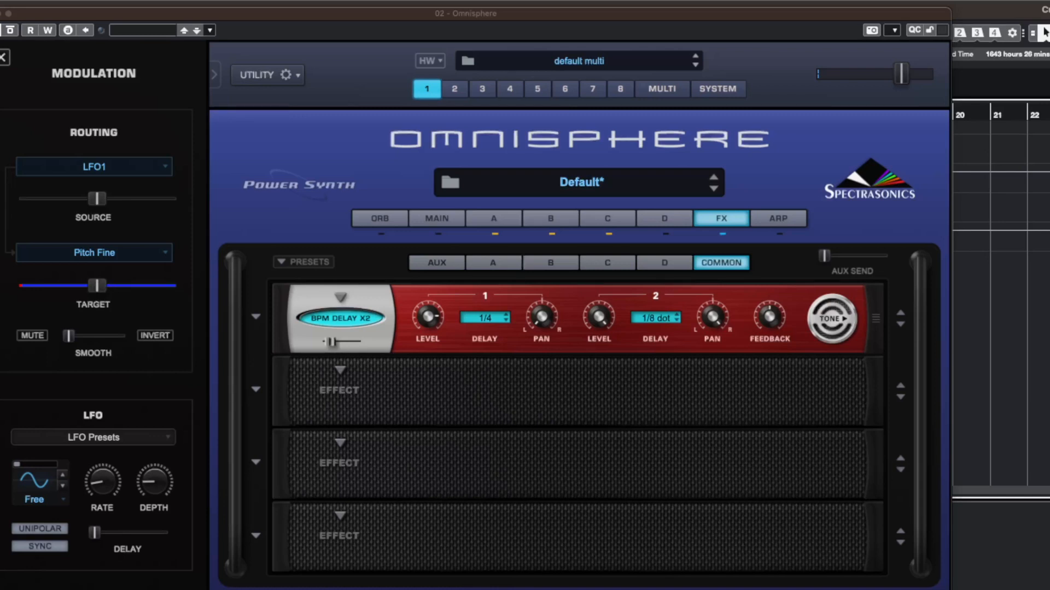
click(331, 343)
drag(331, 343, 330, 344)
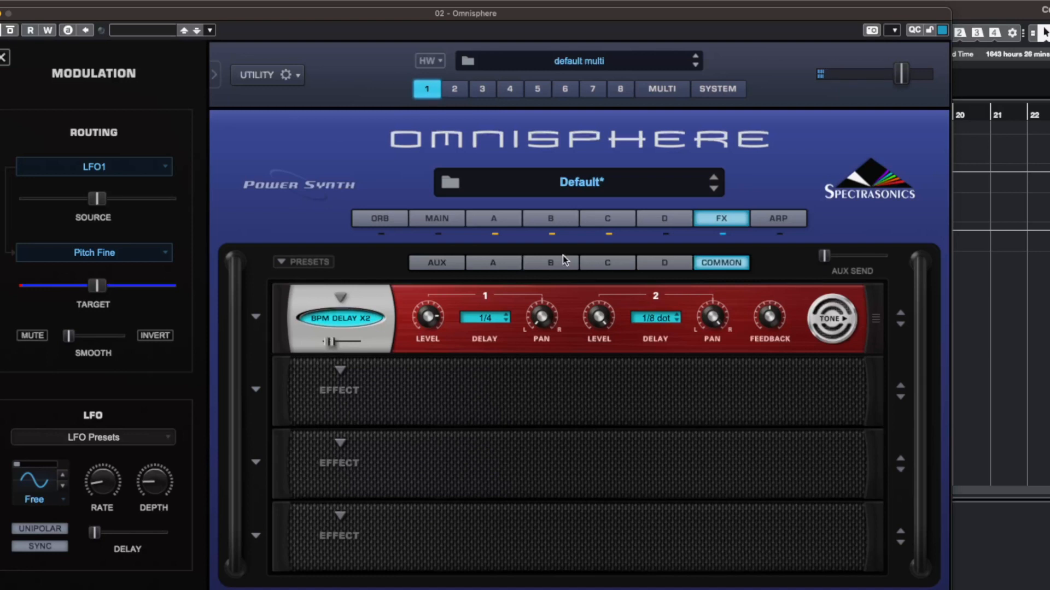
Return to the patch's main settings page.
click(451, 221)
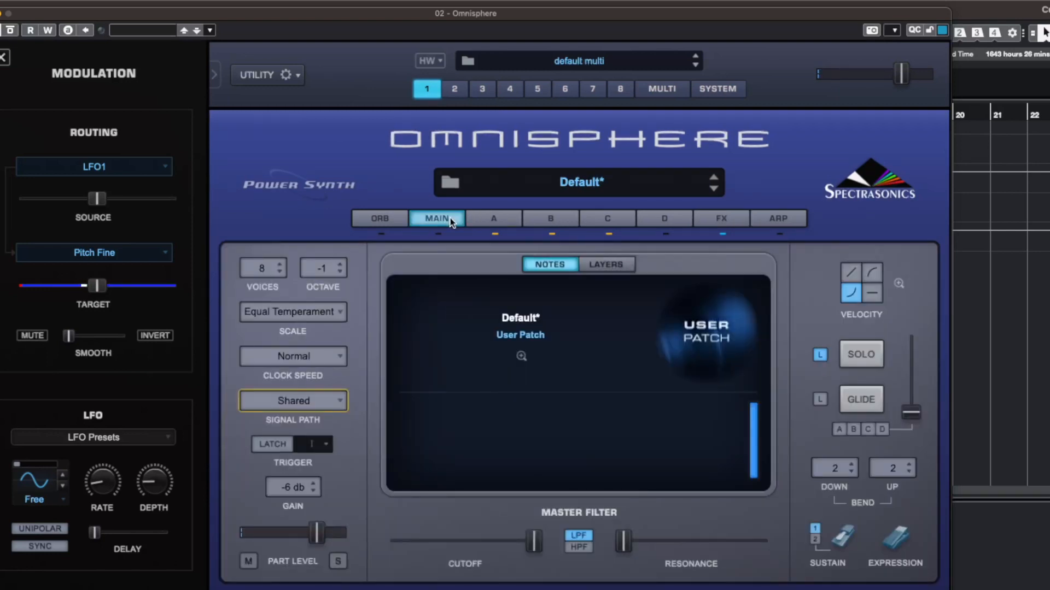